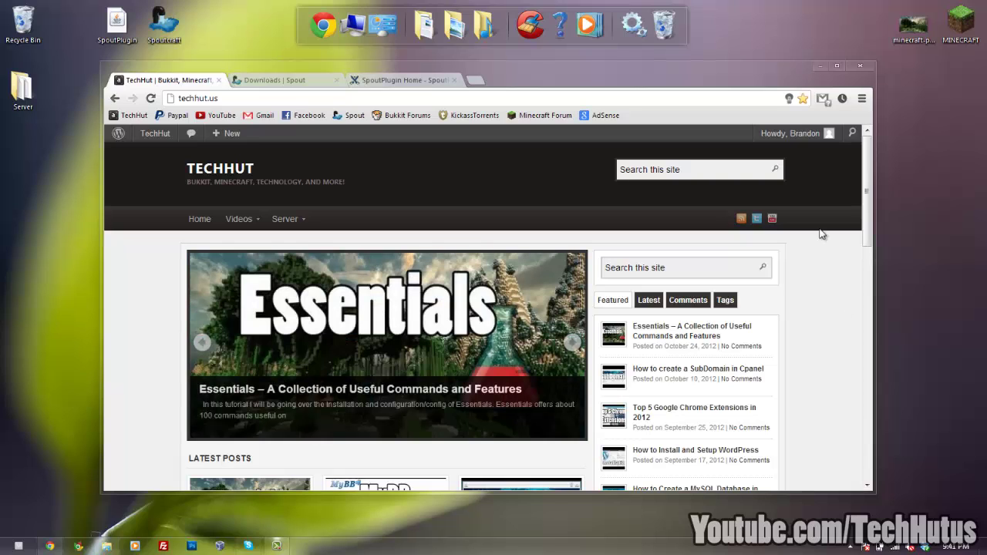
# Switch Chrome to the SpoutPlugin Home tab of the Spout wiki.
pyautogui.click(380, 85)
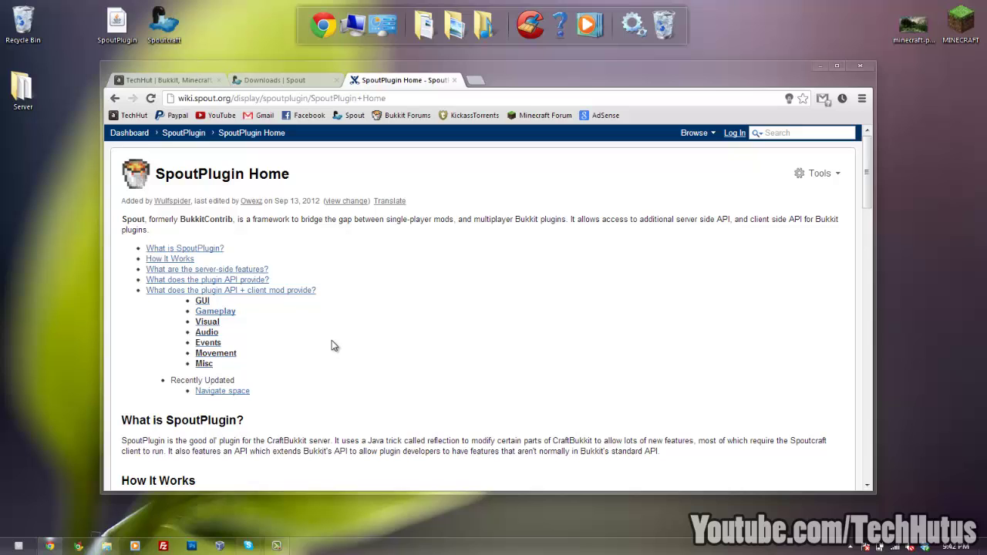
# Scroll the SpoutPlugin Home page down to 'What is SpoutPlugin?' and 'How It Works'.
pyautogui.scroll(-2, 331, 346)
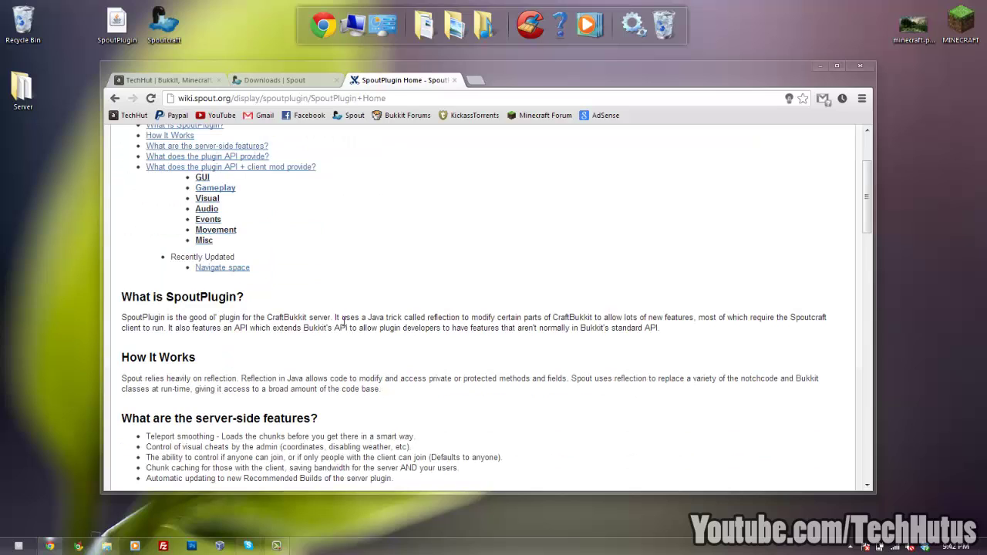
pyautogui.scroll(-1, 290, 312)
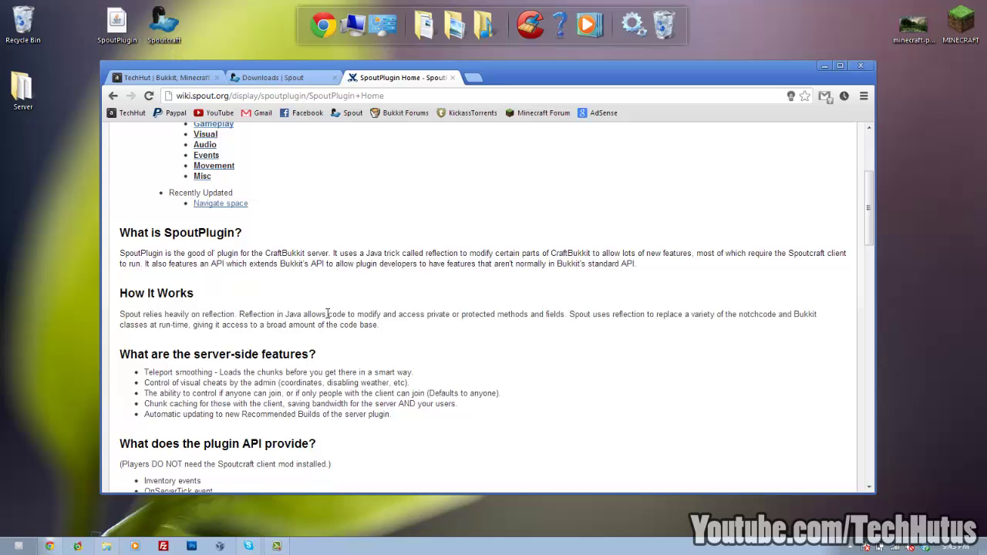
# Read through the server-side and client-mod feature lists, highlighting chunk caching and auto-update.
pyautogui.scroll(-3, 328, 314)
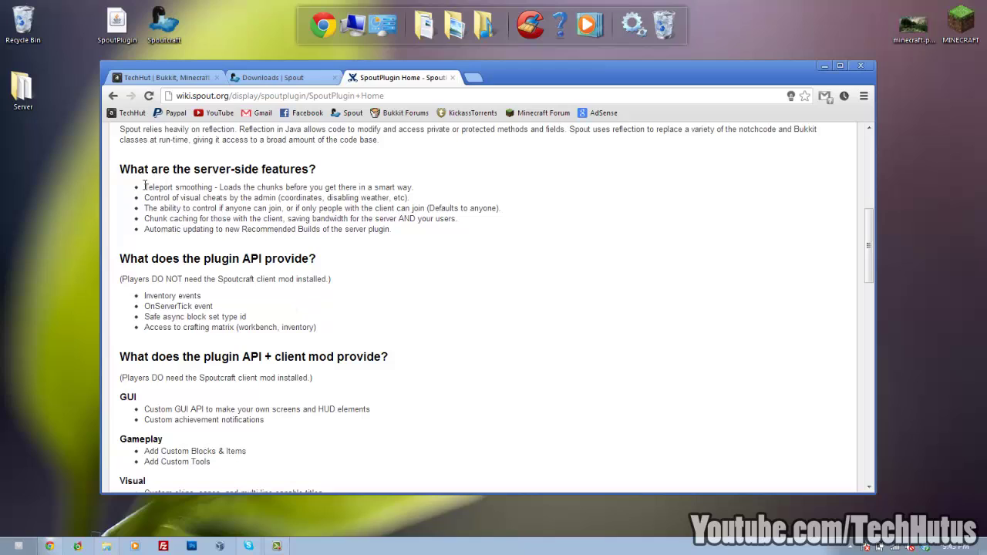
pyautogui.moveTo(144, 186); pyautogui.dragTo(213, 186)
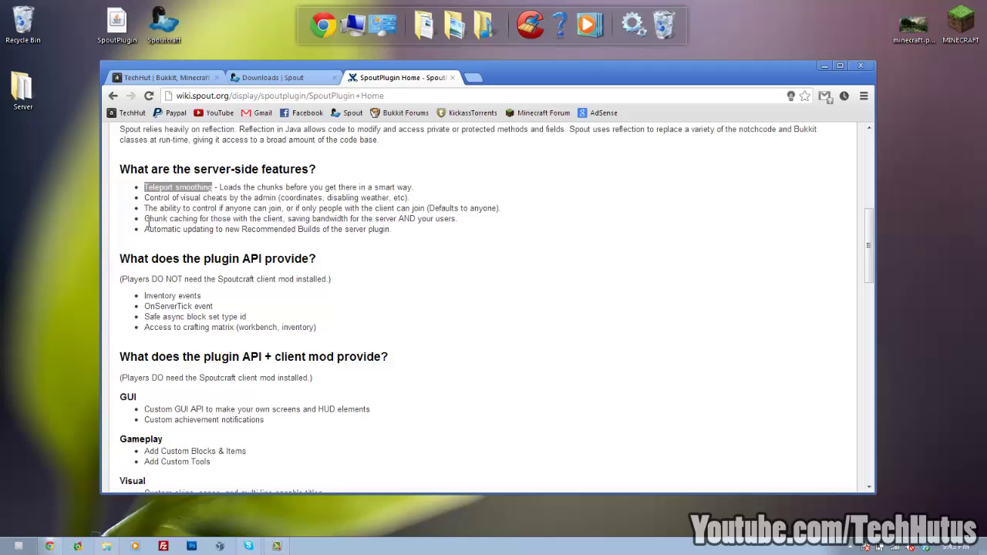
pyautogui.moveTo(147, 219); pyautogui.dragTo(413, 247)
pyautogui.click(413, 246)
pyautogui.scroll(-4, 213, 272)
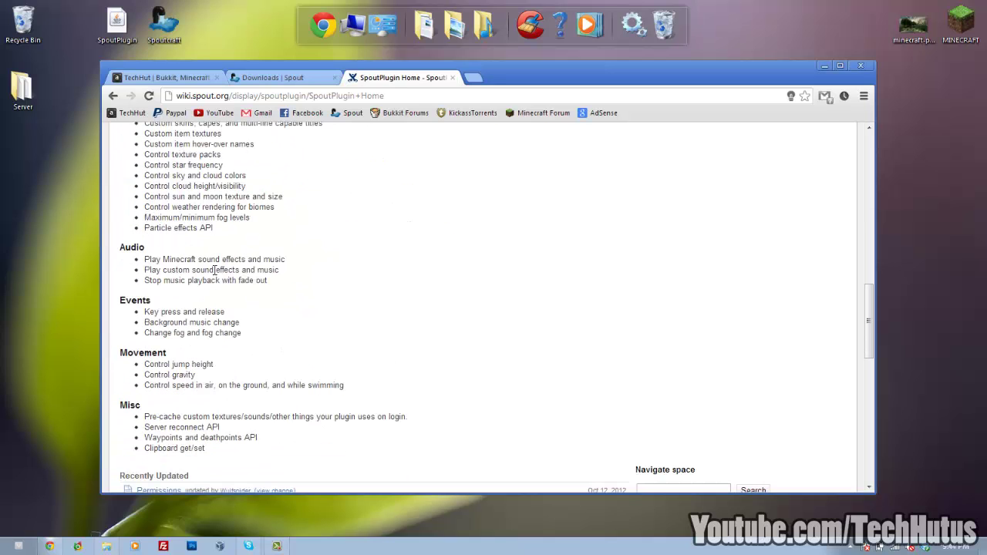
pyautogui.scroll(3, 217, 262)
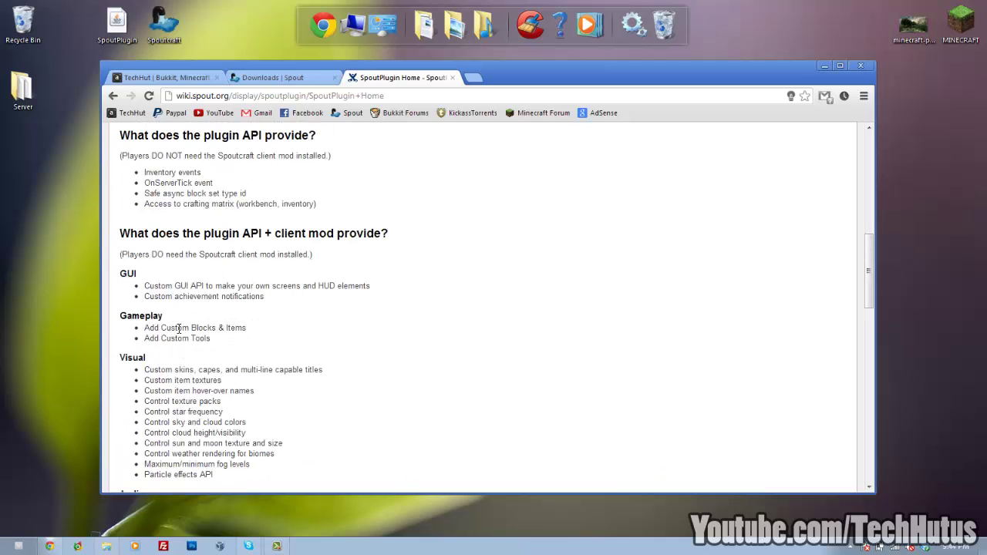
pyautogui.scroll(-2, 186, 332)
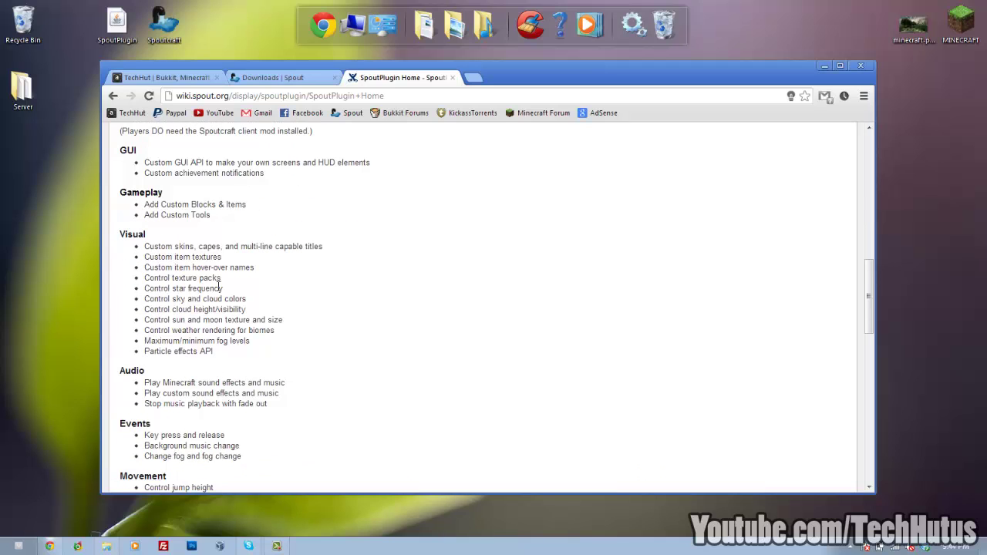
pyautogui.scroll(-2, 280, 333)
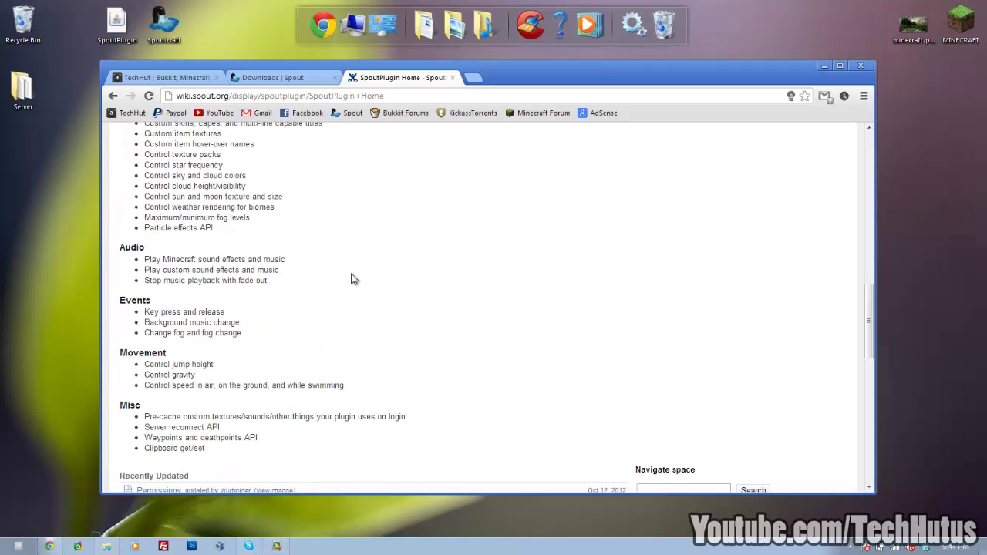
# Close the wiki tab, minimise Chrome and open the Server folder from the desktop.
pyautogui.click(452, 78)
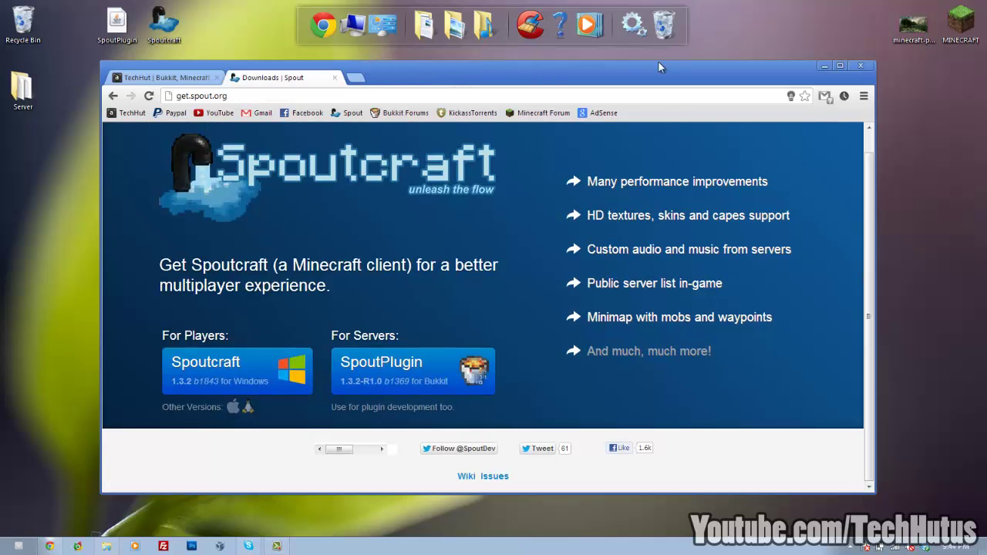
pyautogui.click(824, 67)
pyautogui.doubleClick(24, 89)
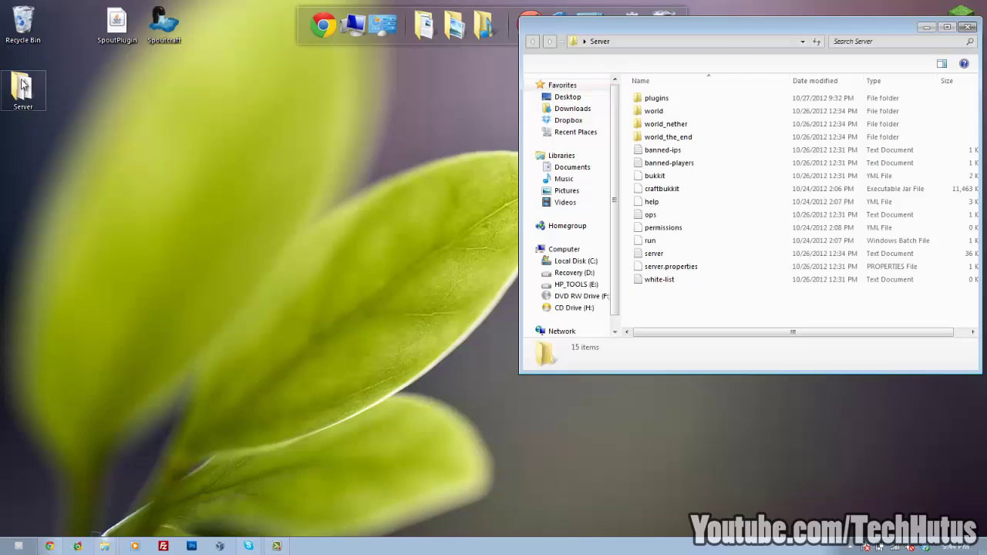
pyautogui.moveTo(637, 24); pyautogui.dragTo(331, 120)
# Move the SpoutPlugin jar into Server\plugins, then launch the server with run.bat.
pyautogui.doubleClick(346, 197)
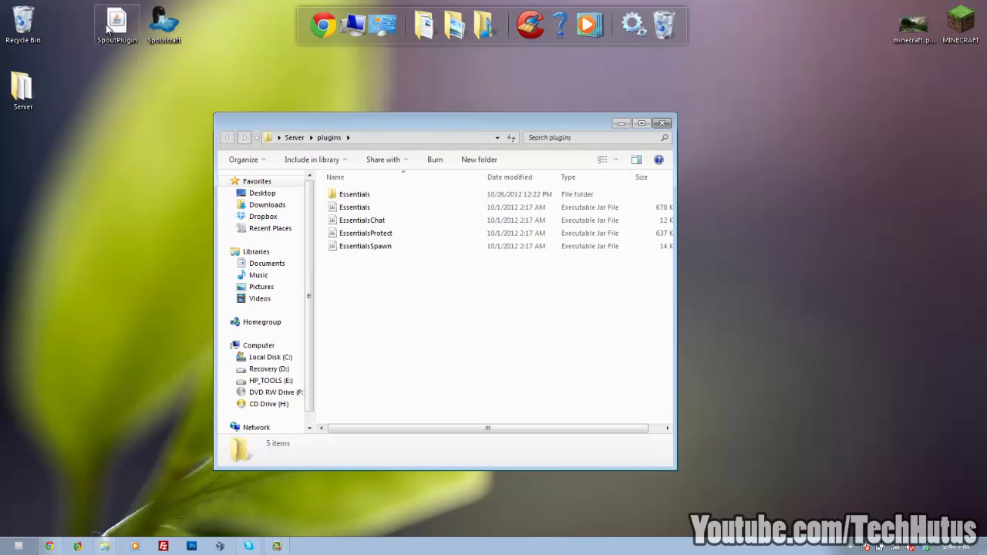
pyautogui.moveTo(112, 31); pyautogui.dragTo(377, 336)
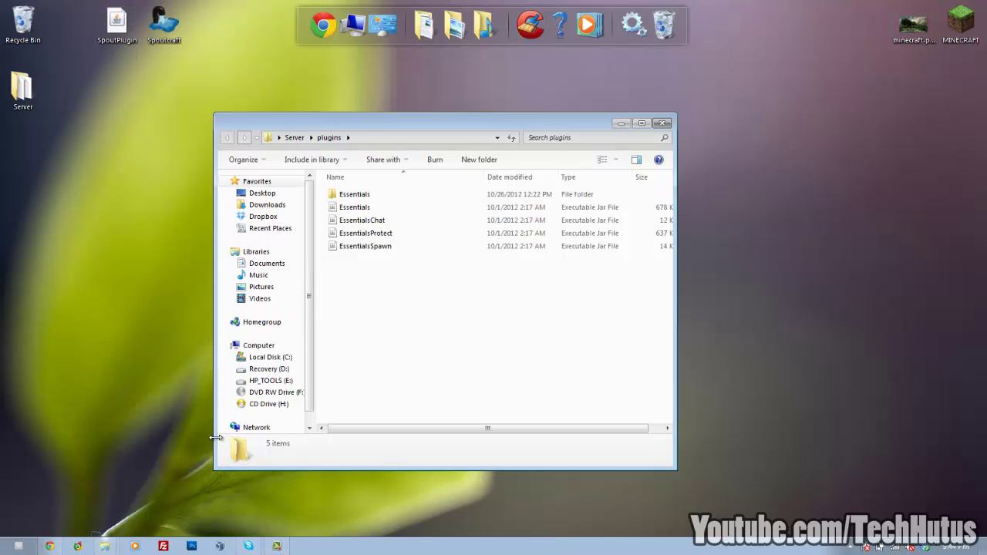
pyautogui.click(50, 547)
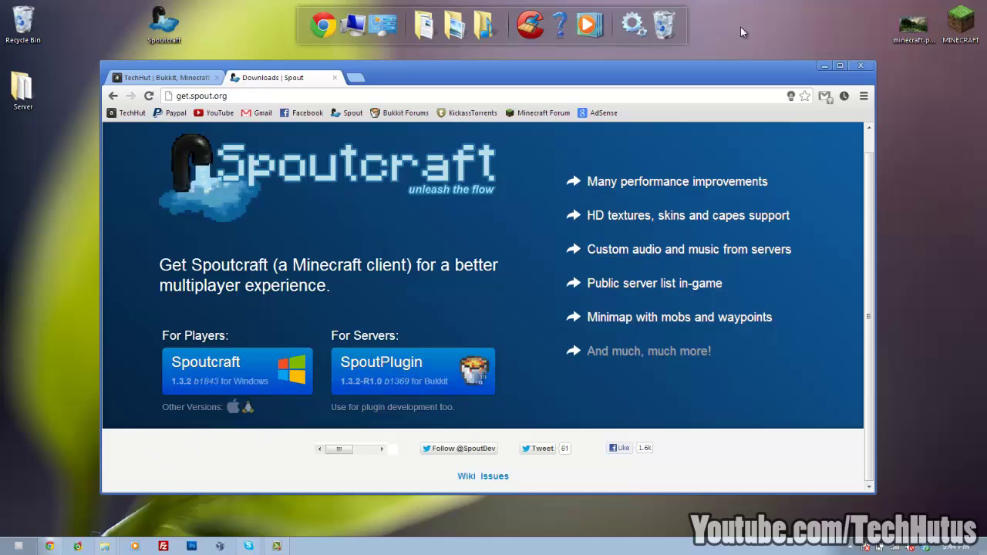
pyautogui.click(823, 67)
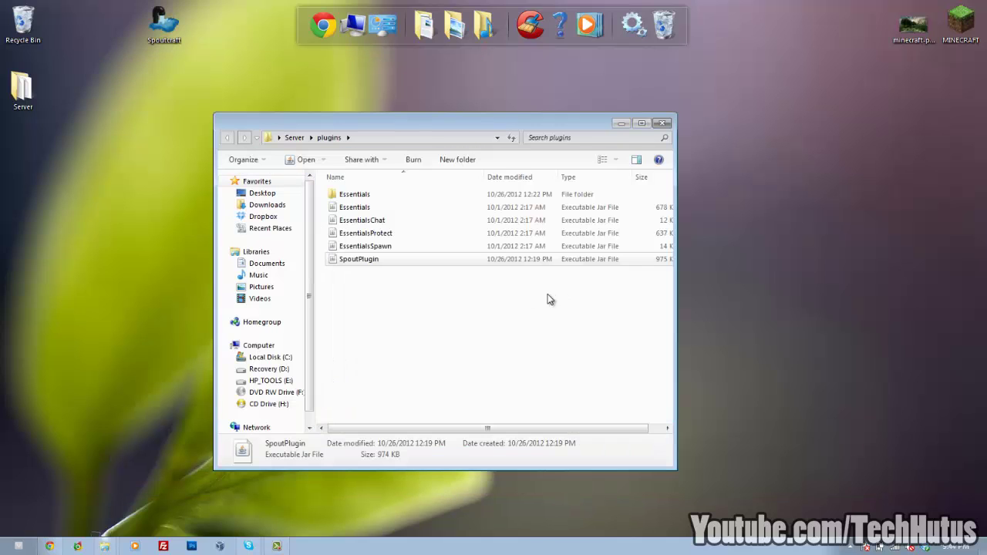
pyautogui.click(300, 138)
pyautogui.doubleClick(344, 337)
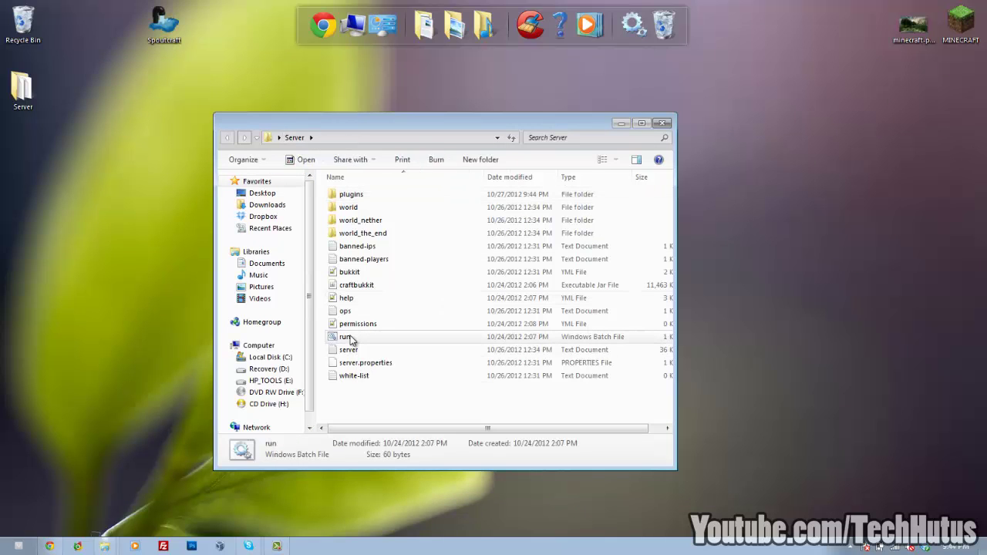
# Watch the plugins folder while the server loads, then stop it with 'stop' and close the console.
pyautogui.moveTo(518, 120); pyautogui.dragTo(639, 109)
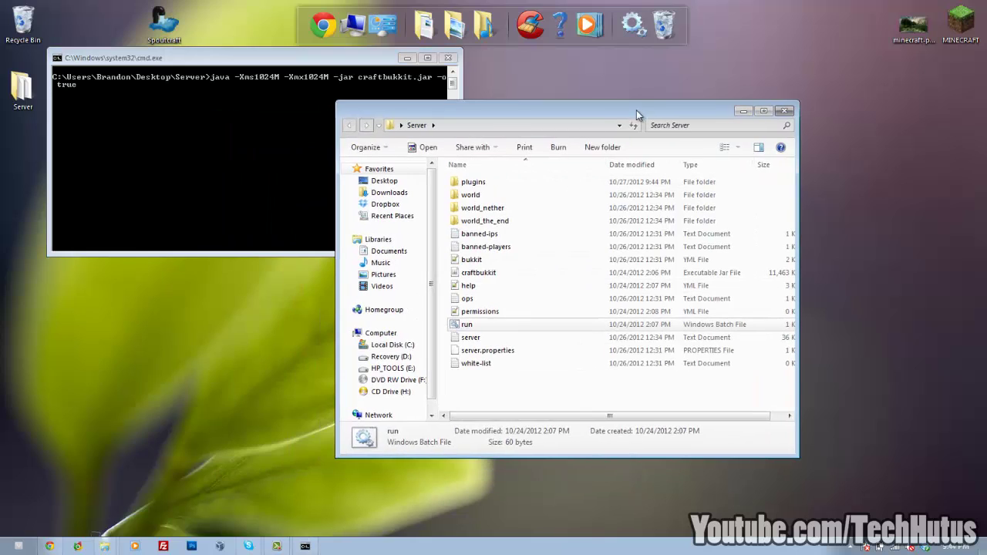
pyautogui.doubleClick(476, 185)
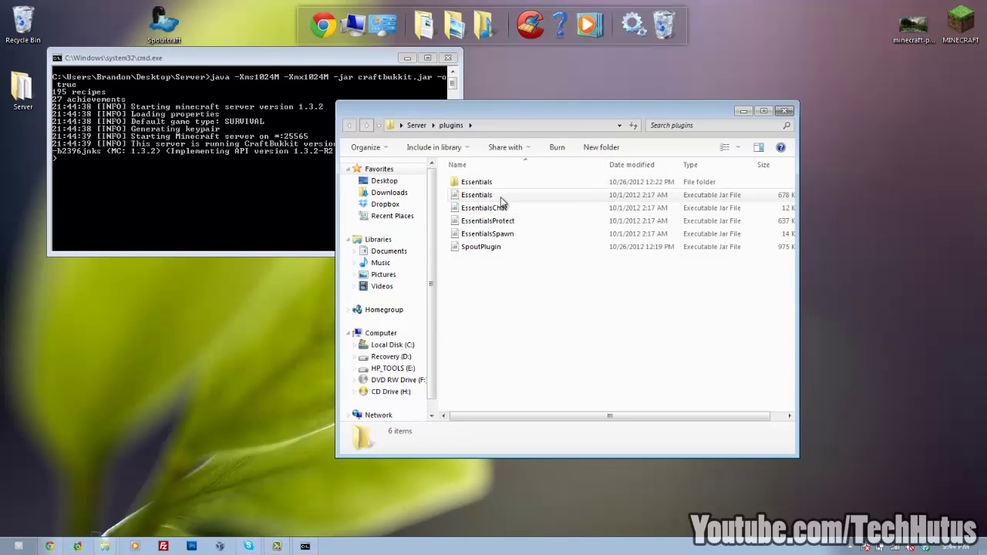
pyautogui.click(252, 218)
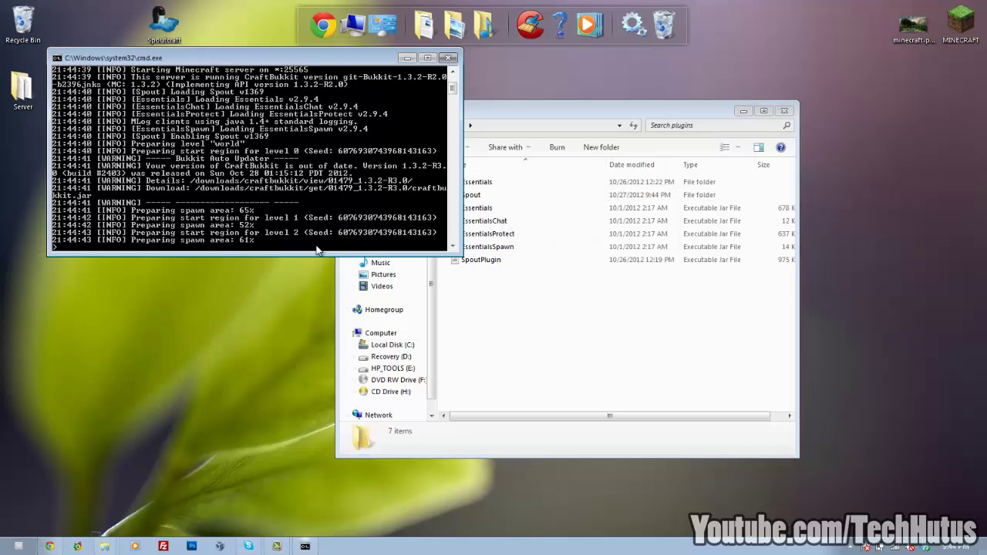
pyautogui.write('stop')
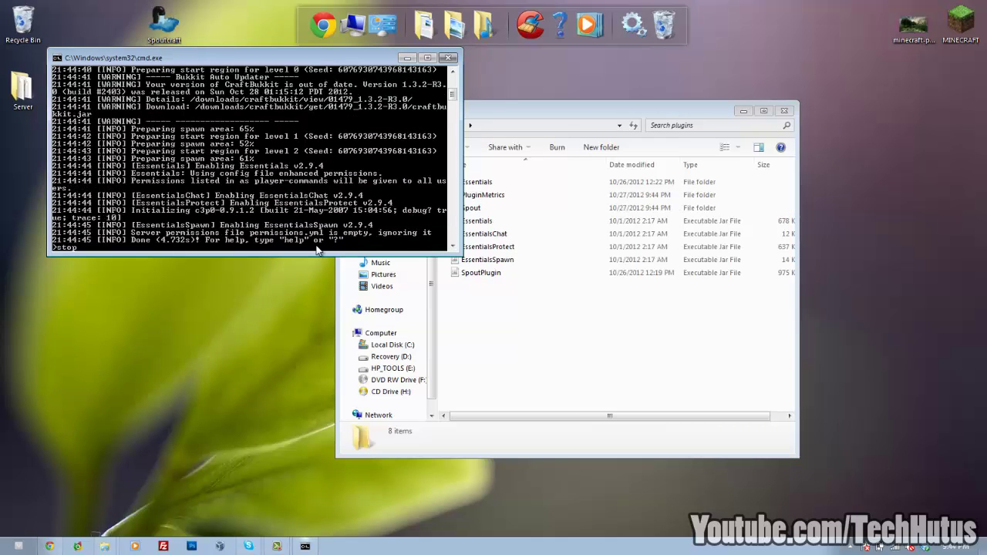
pyautogui.press('Return')
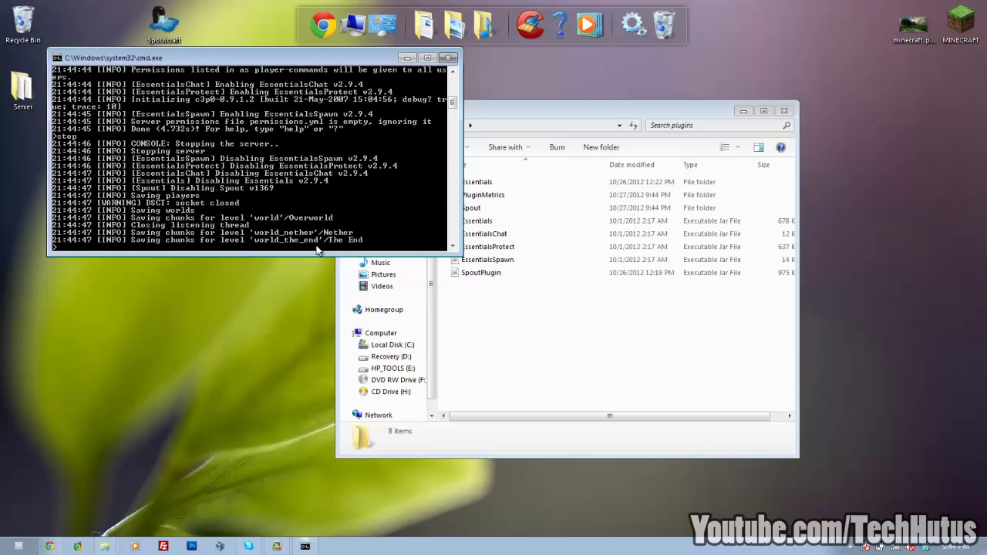
pyautogui.press('Return')
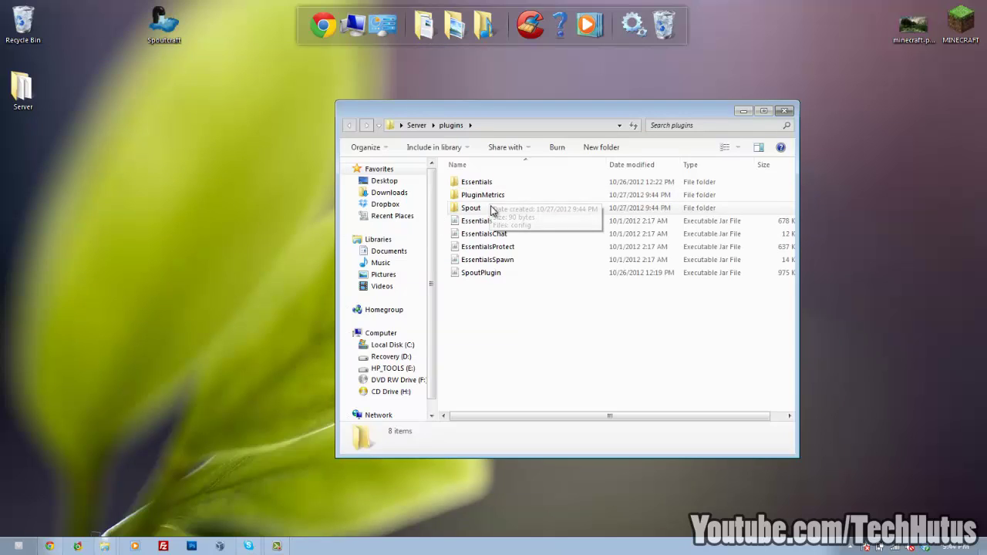
# Open Spout's config.yml, highlight the kick message and MinecraftVersionCheck value, then close it.
pyautogui.doubleClick(486, 207)
pyautogui.doubleClick(480, 183)
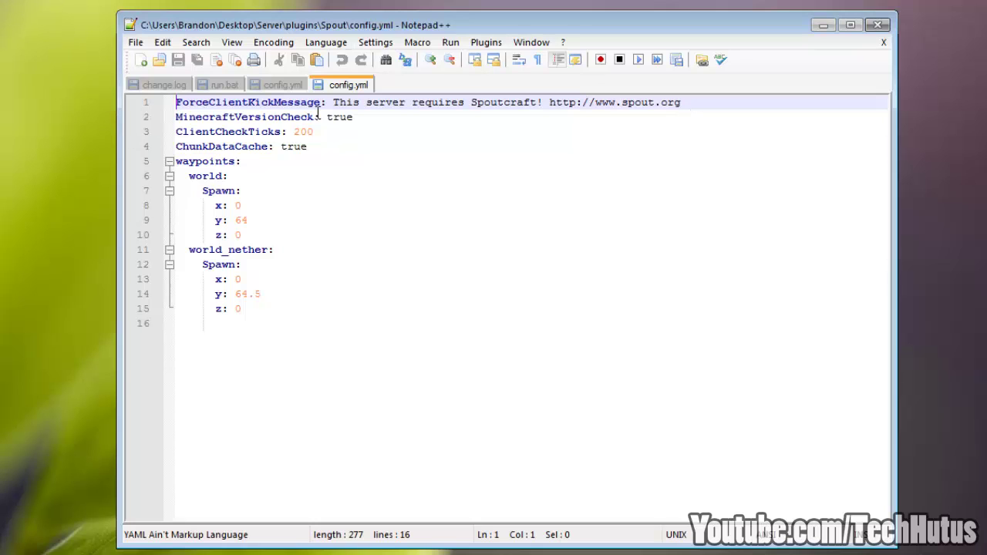
pyautogui.moveTo(333, 102); pyautogui.dragTo(679, 106)
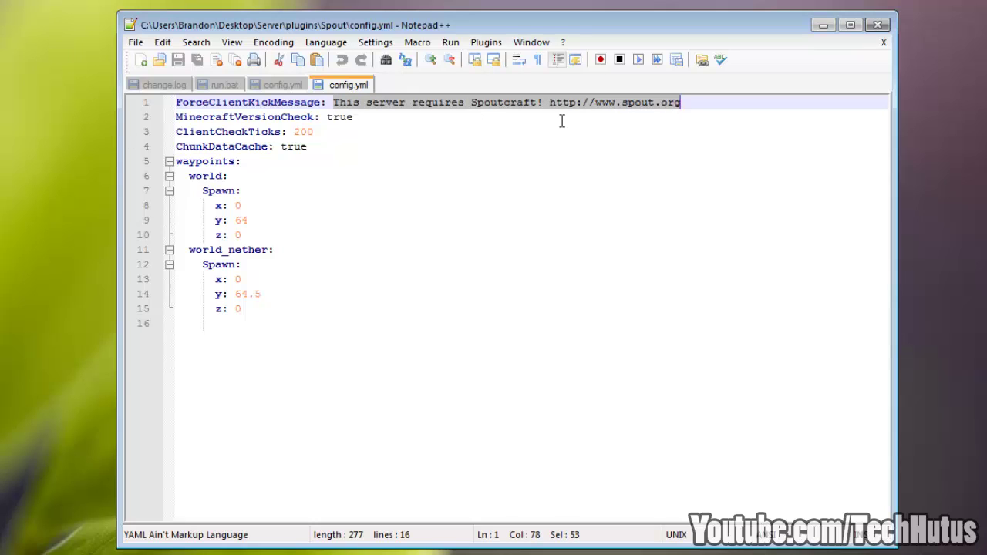
pyautogui.moveTo(353, 117); pyautogui.dragTo(322, 117)
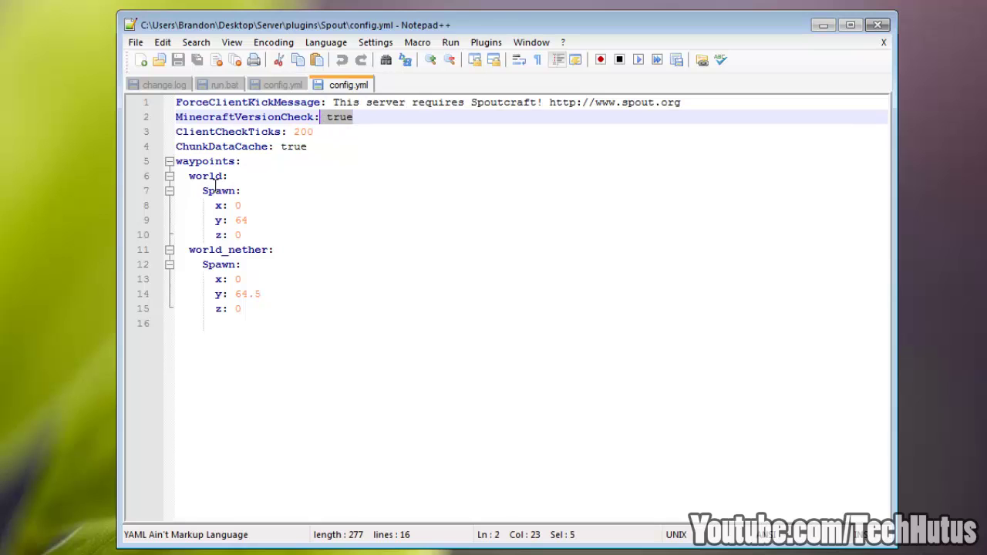
pyautogui.click(870, 25)
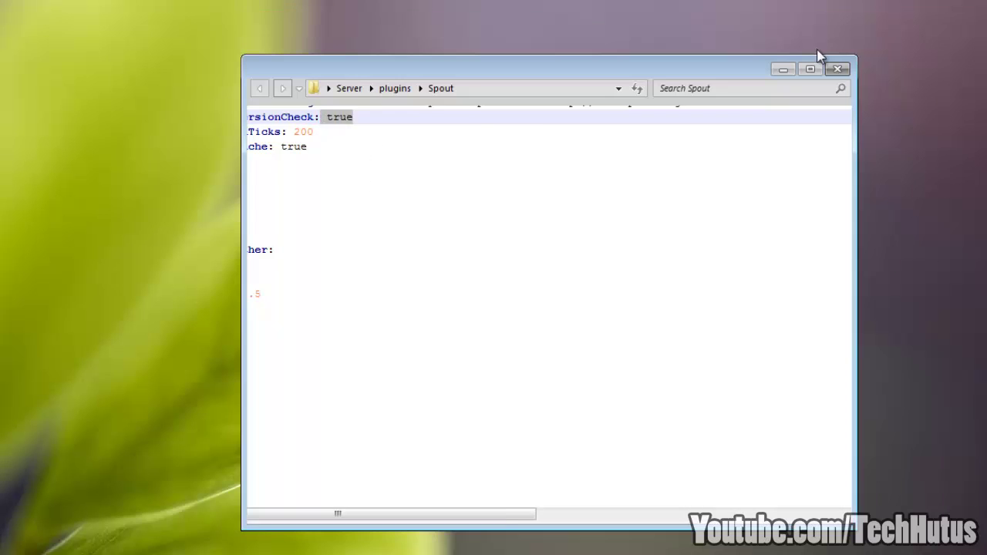
# Open and close the itemMap file, then shift the Spout folder window left.
pyautogui.doubleClick(435, 199)
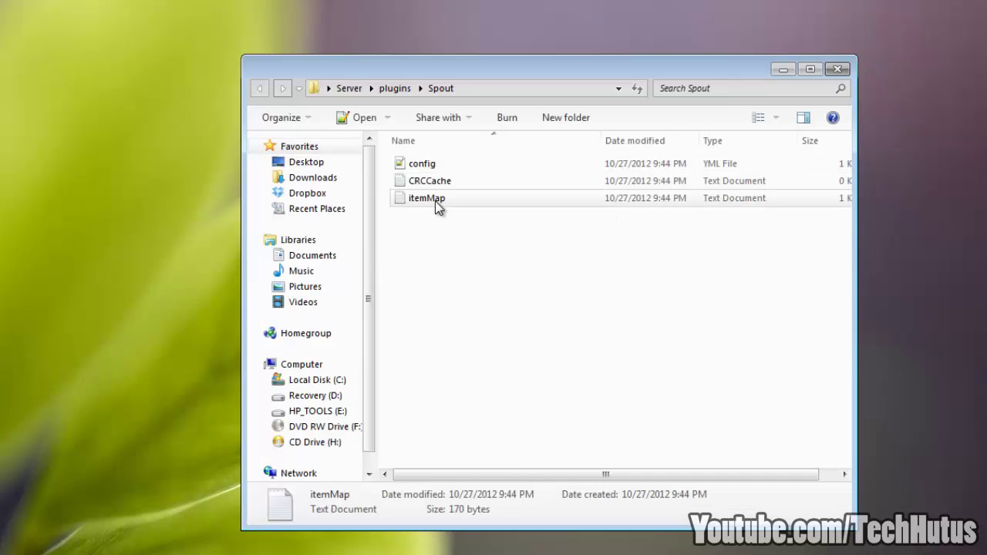
pyautogui.click(981, 92)
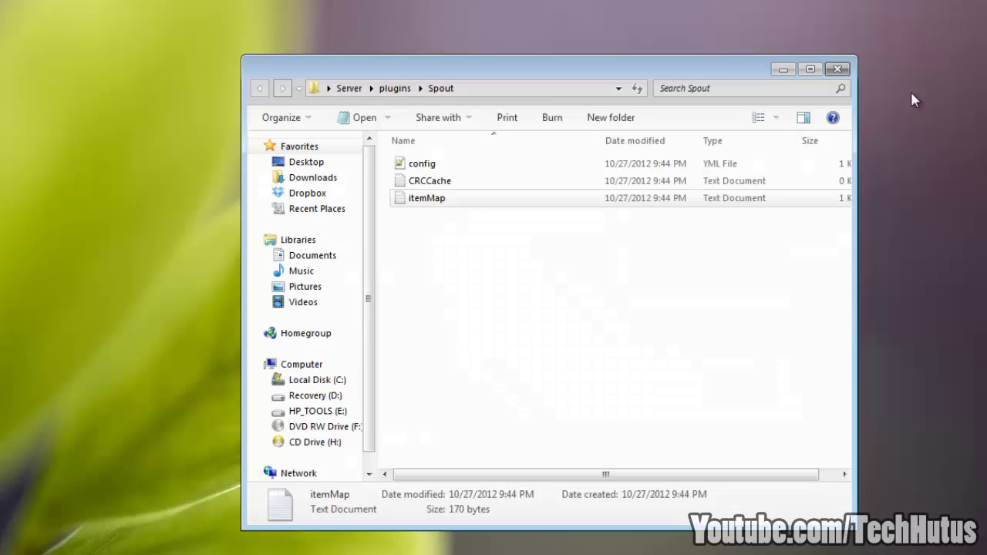
pyautogui.moveTo(530, 69); pyautogui.dragTo(430, 64)
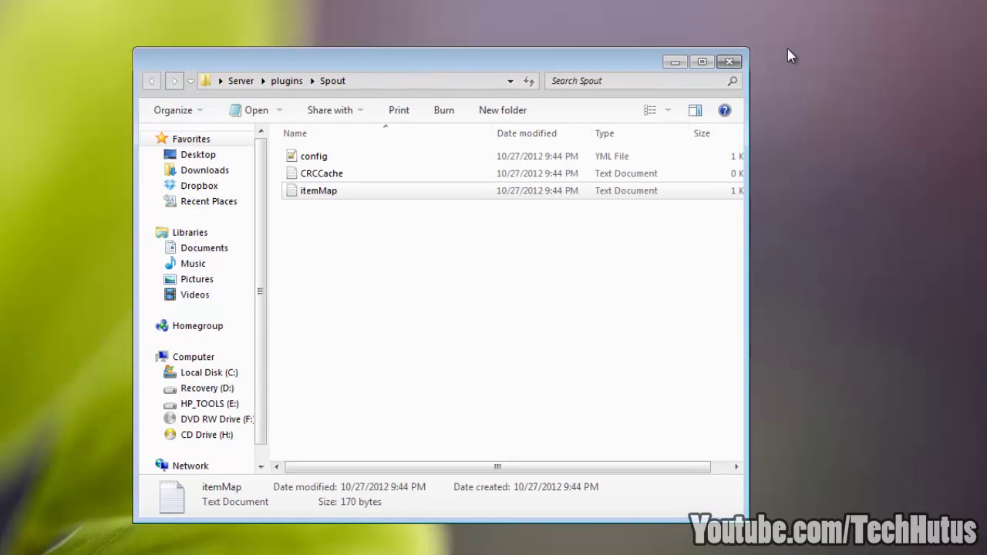
# Close Explorer and log in to the Spoutcraft launcher with the account's username and password.
pyautogui.click(730, 62)
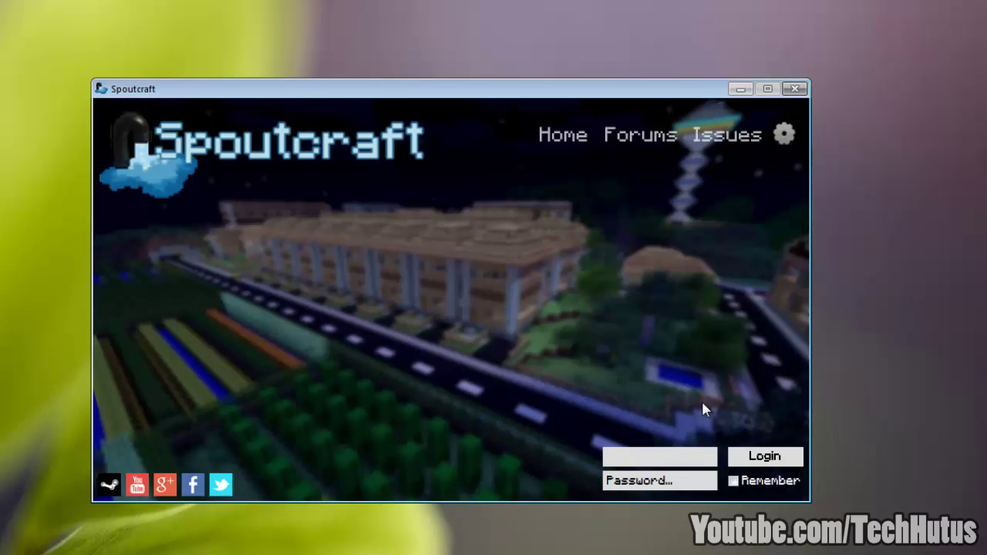
pyautogui.click(660, 455)
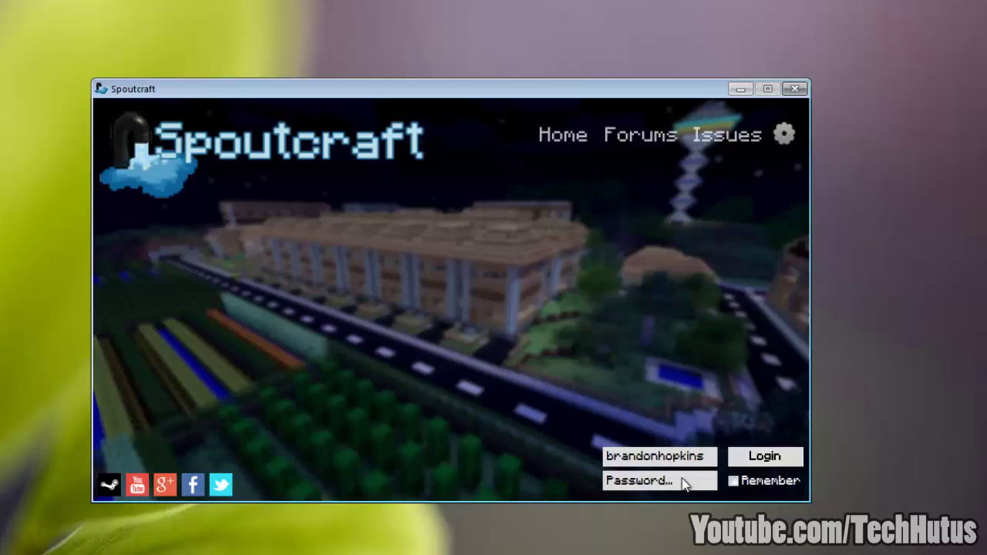
pyautogui.press('Return')
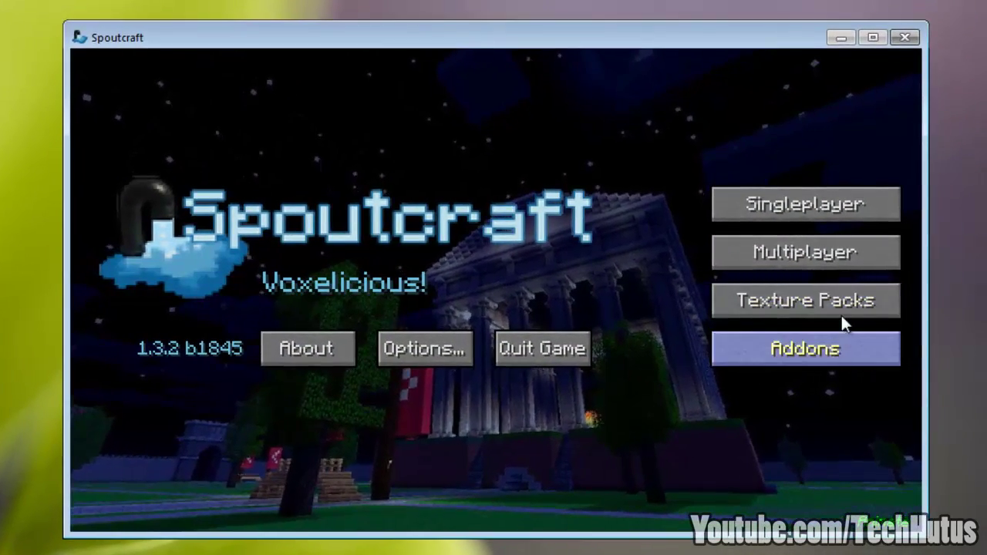
# In Multiplayer, select MachiCraft, then switch the list from Favorite Servers to Server List.
pyautogui.click(822, 258)
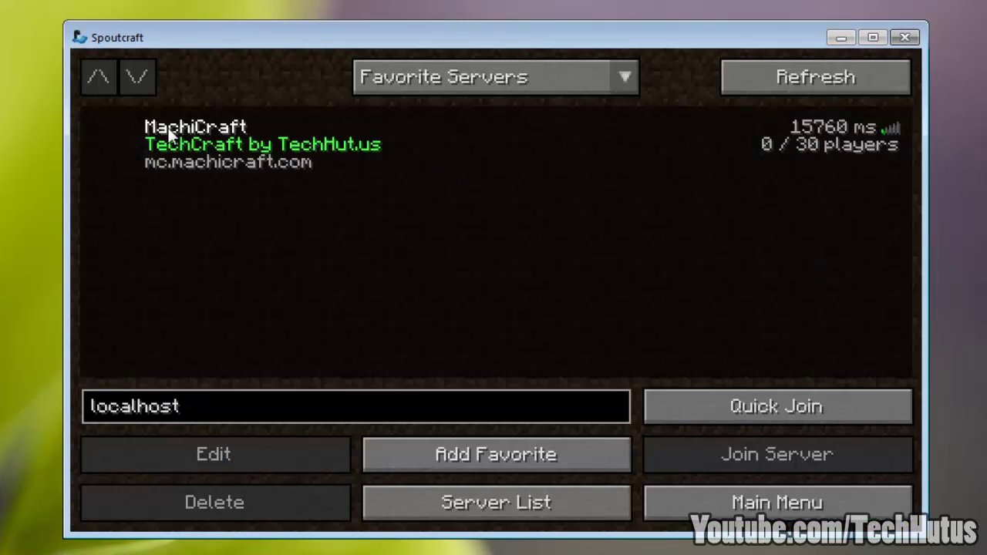
pyautogui.click(762, 137)
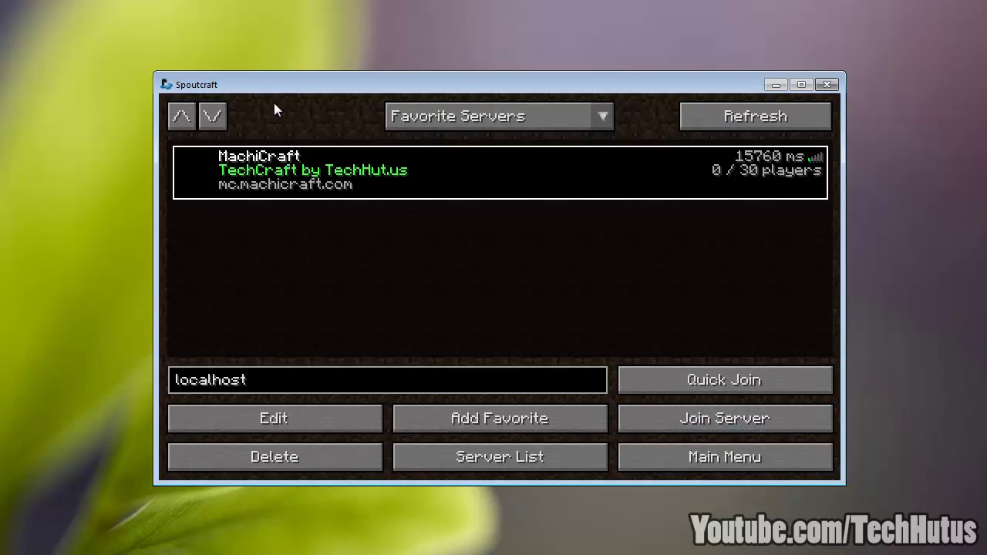
pyautogui.click(515, 122)
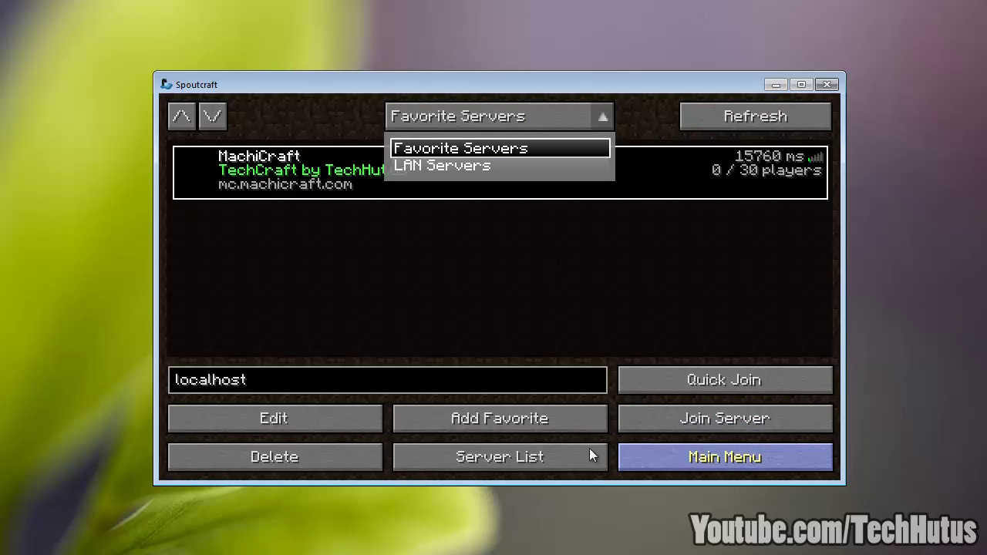
pyautogui.click(552, 461)
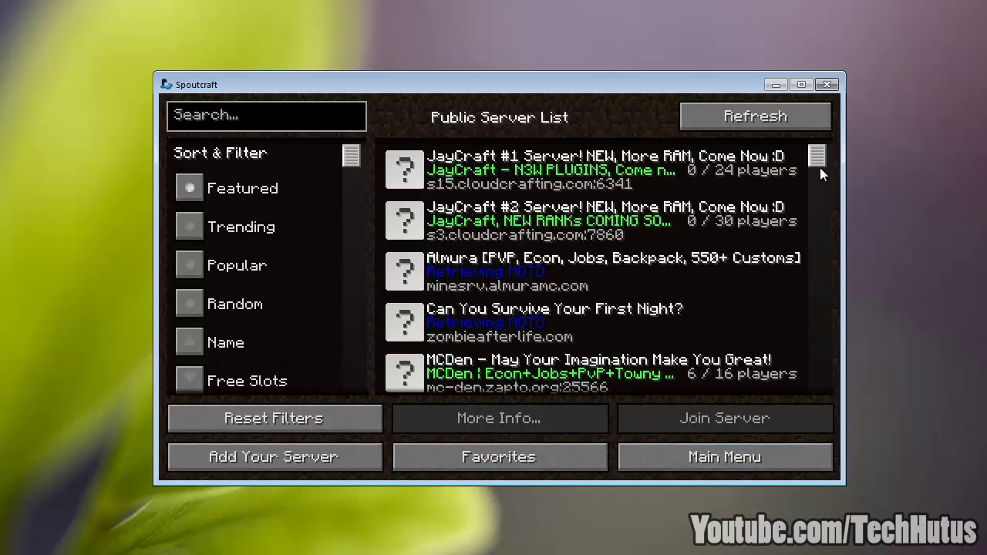
# Scroll the Public Server List, select MCDen and join it.
pyautogui.scroll(-1, 820, 167)
pyautogui.scroll(1, 821, 156)
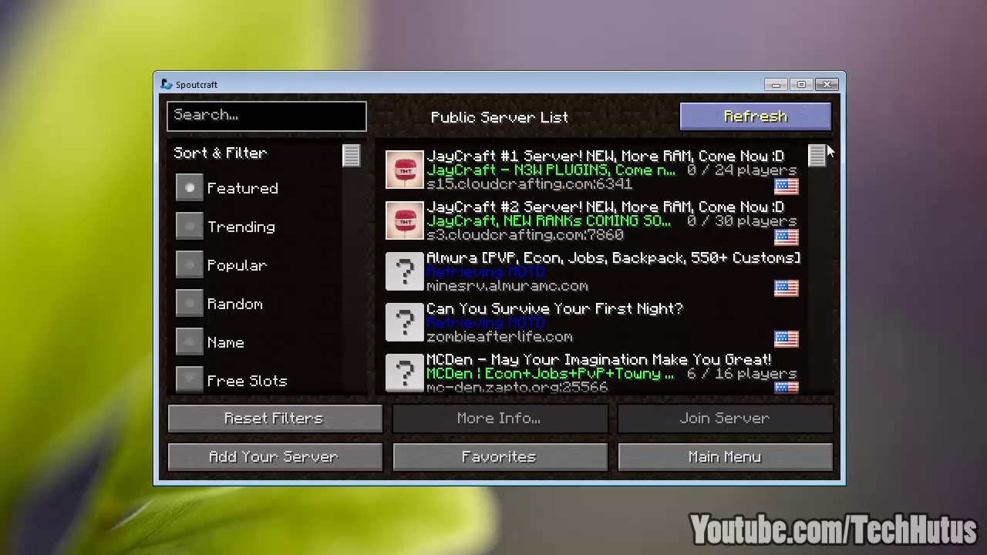
pyautogui.moveTo(827, 144); pyautogui.dragTo(826, 201)
pyautogui.click(503, 301)
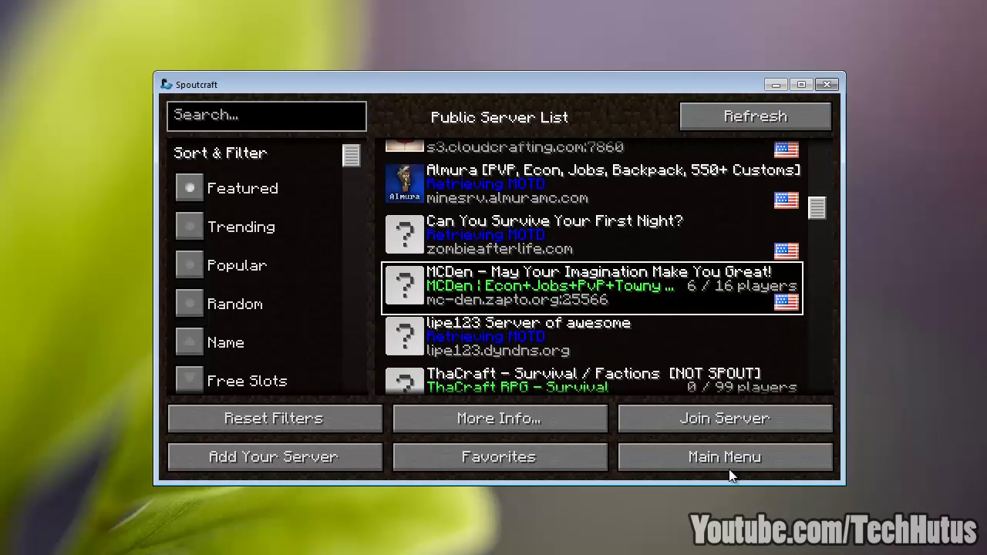
pyautogui.click(663, 417)
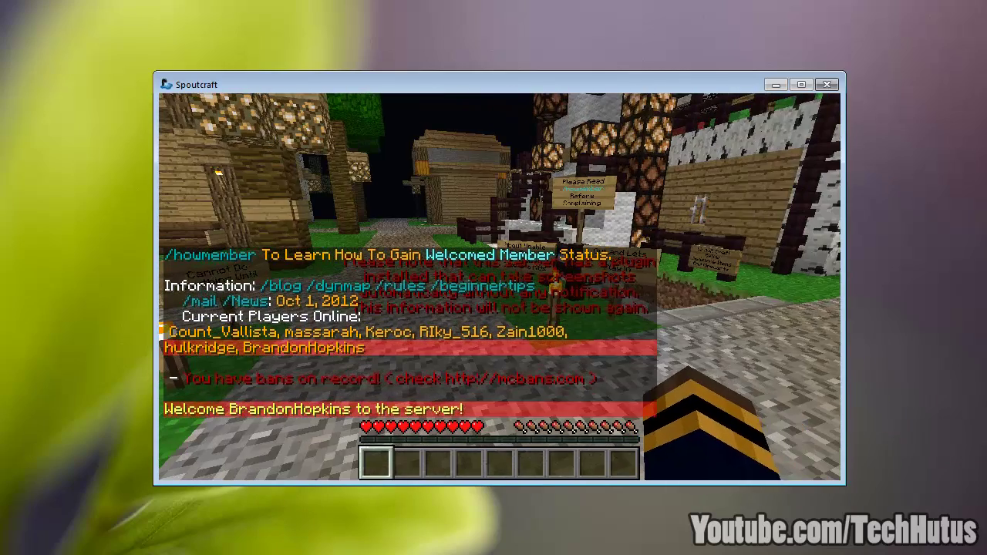
# Open Options from the in-game menu, scroll through the Advanced settings, then return to the game.
pyautogui.press('Escape')
pyautogui.click(444, 332)
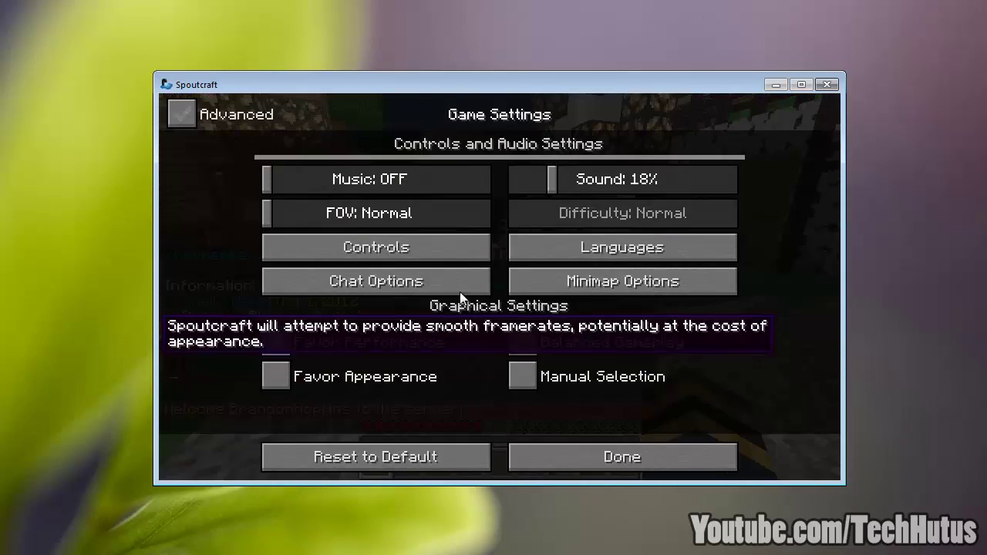
pyautogui.click(185, 115)
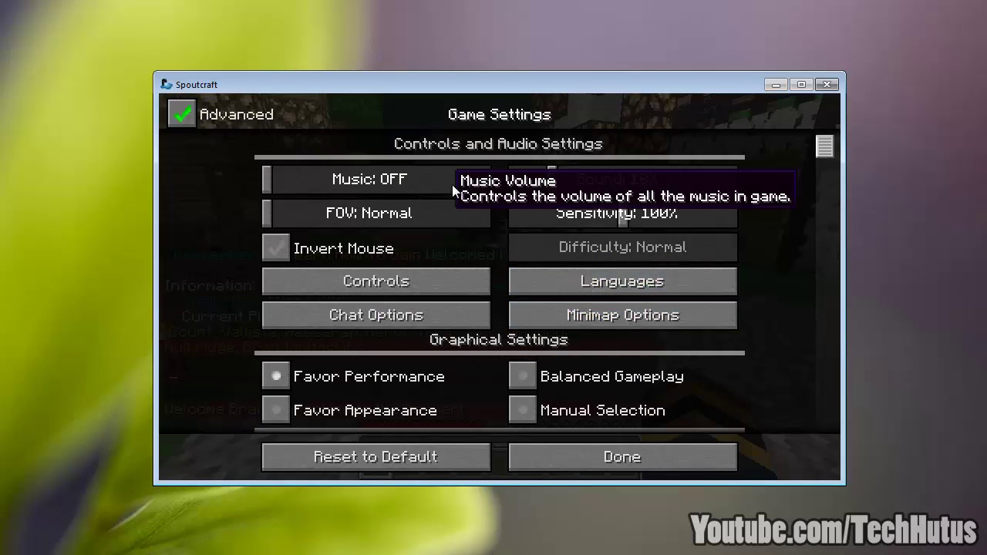
pyautogui.scroll(-3, 470, 202)
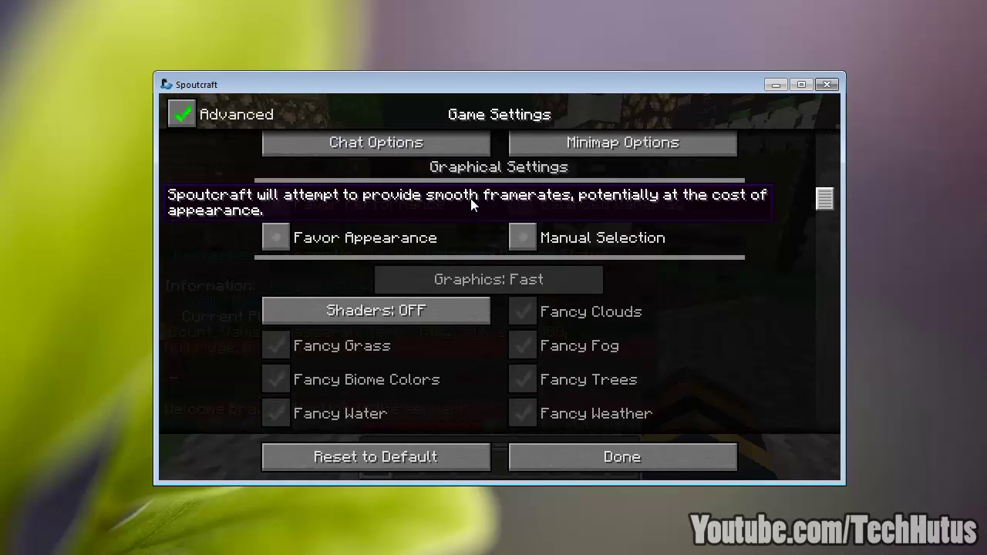
pyautogui.scroll(-5, 470, 198)
pyautogui.scroll(8, 466, 198)
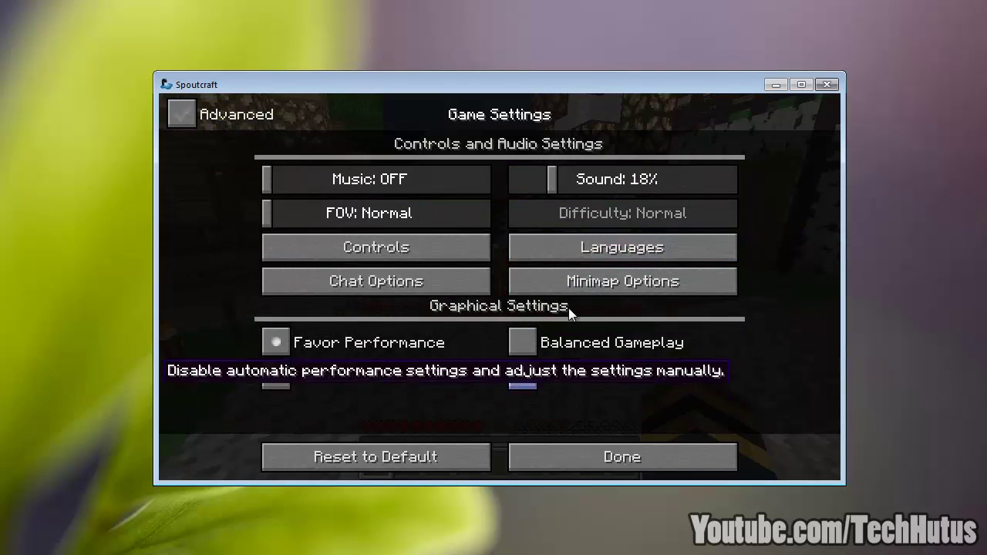
pyautogui.press('Escape')
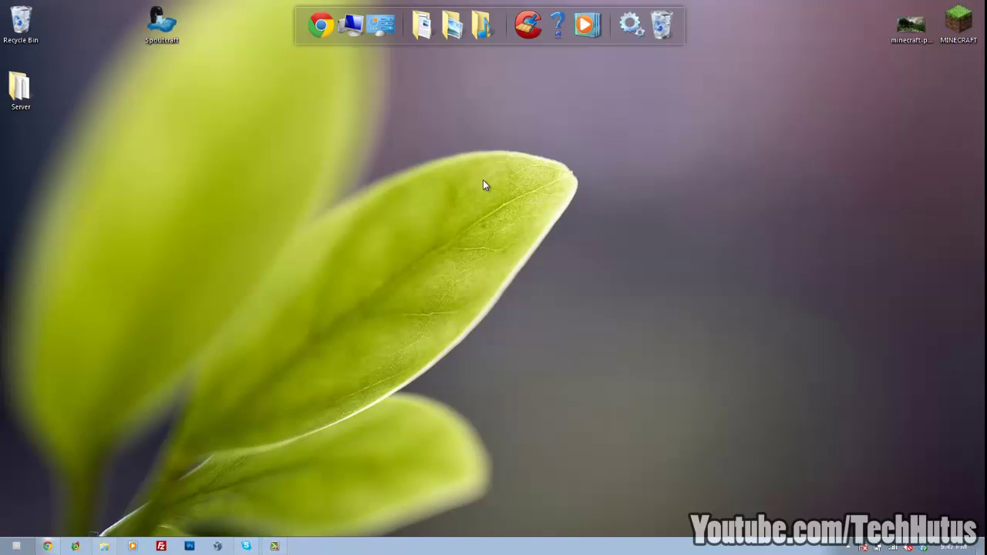
# Restore the Chrome window showing the get.spout.org Spoutcraft downloads page from the taskbar.
pyautogui.click(50, 546)
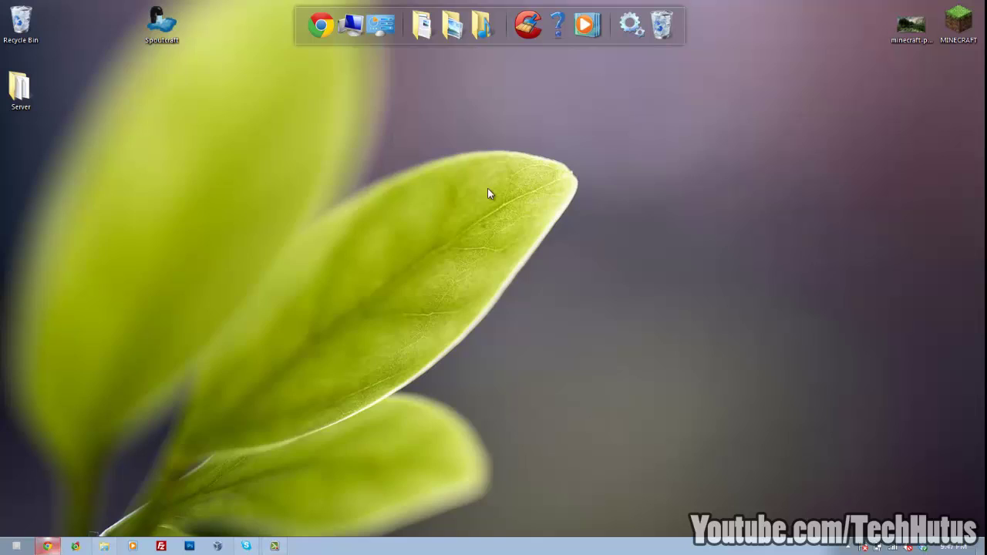